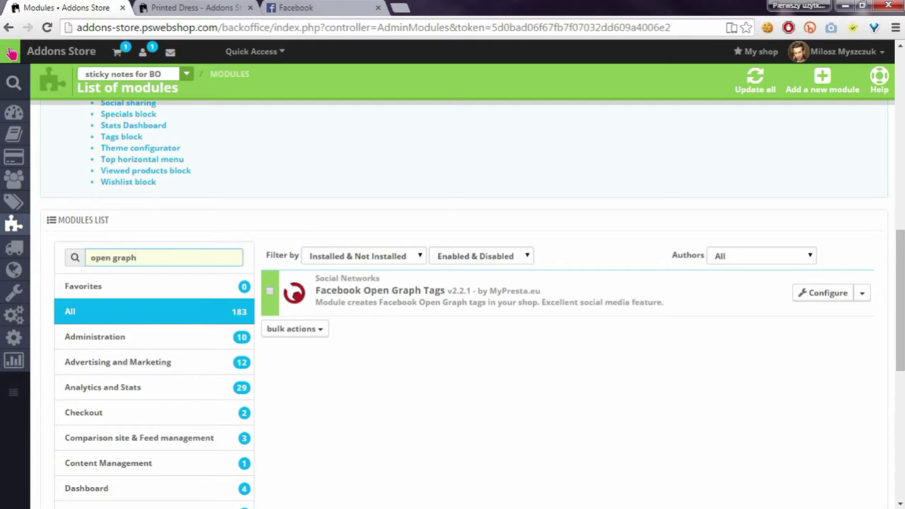
Open the Facebook Open Graph Tags module's Module settings, showing its empty default title, description and image fields
{"action": "left_click", "coordinate": [809, 291]}
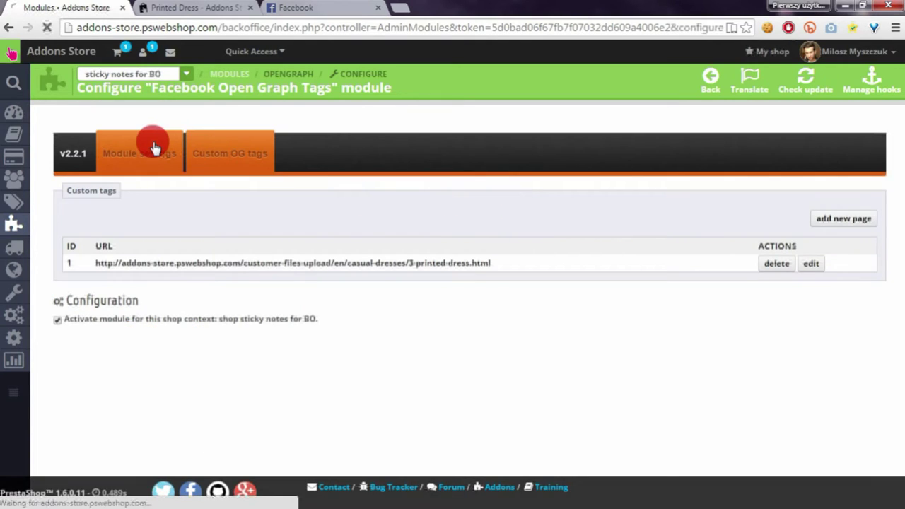
{"action": "left_click", "coordinate": [154, 147]}
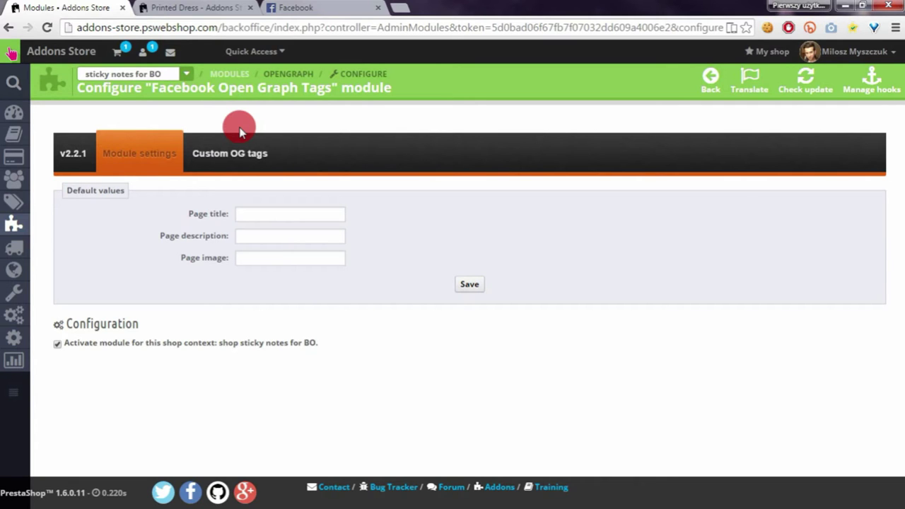
Start a new Facebook status post and copy the Printed Dress product page URL
{"action": "left_click", "coordinate": [297, 7]}
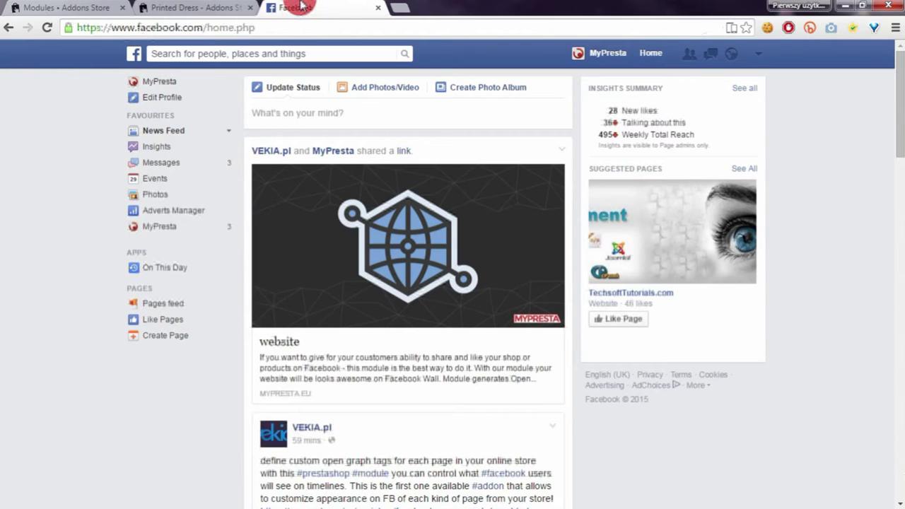
{"action": "left_click", "coordinate": [309, 111]}
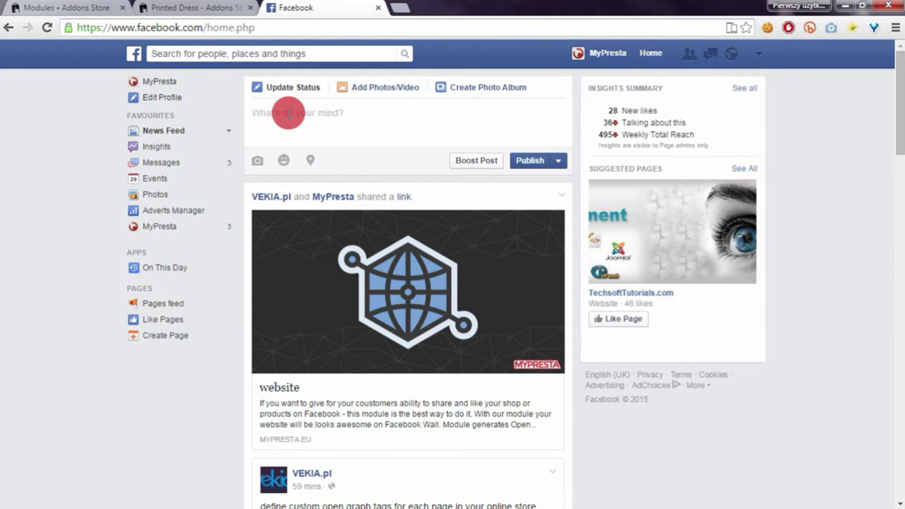
{"action": "left_click", "coordinate": [219, 8]}
{"action": "scroll", "coordinate": [289, 77], "scroll_direction": "up", "scroll_amount": 3}
{"action": "scroll", "coordinate": [289, 77], "scroll_direction": "up", "scroll_amount": 2}
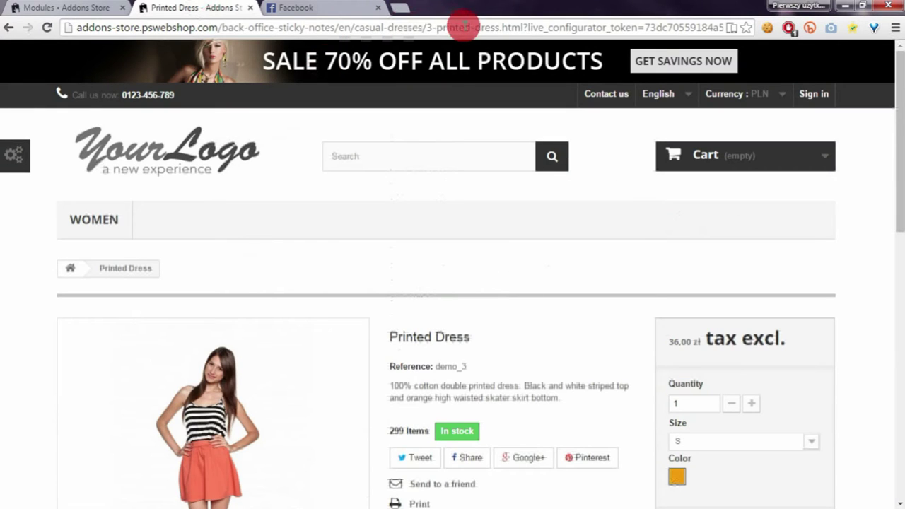
{"action": "left_click_drag", "start_coordinate": [524, 27], "coordinate": [16, 19]}
{"action": "key", "text": "ctrl+c"}
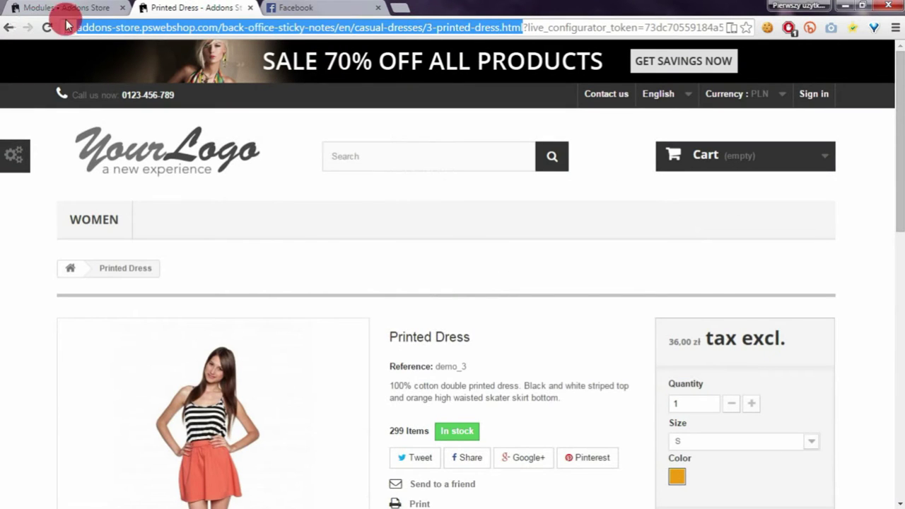
Paste the Printed Dress link into the post so Facebook shows its current share preview
{"action": "left_click", "coordinate": [303, 7]}
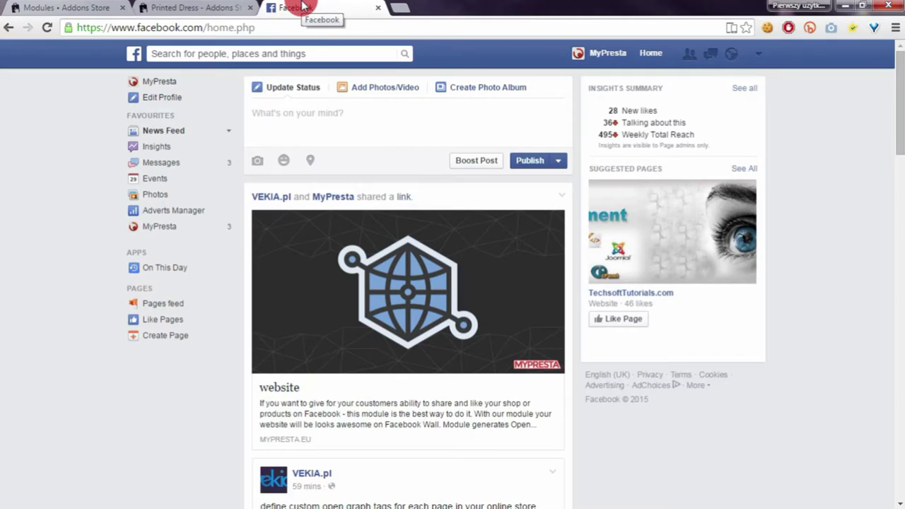
{"action": "left_click", "coordinate": [299, 97]}
{"action": "key", "text": "ctrl+v"}
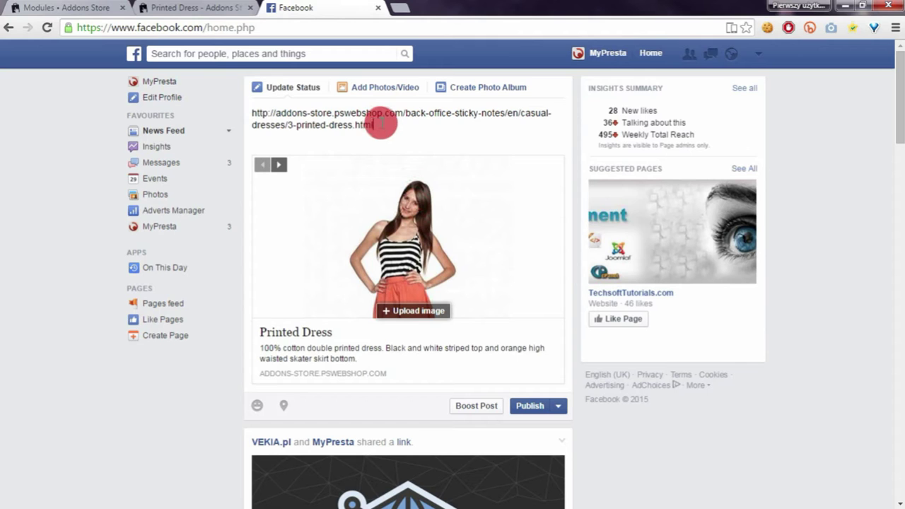
{"action": "left_click_drag", "start_coordinate": [380, 124], "coordinate": [216, 101]}
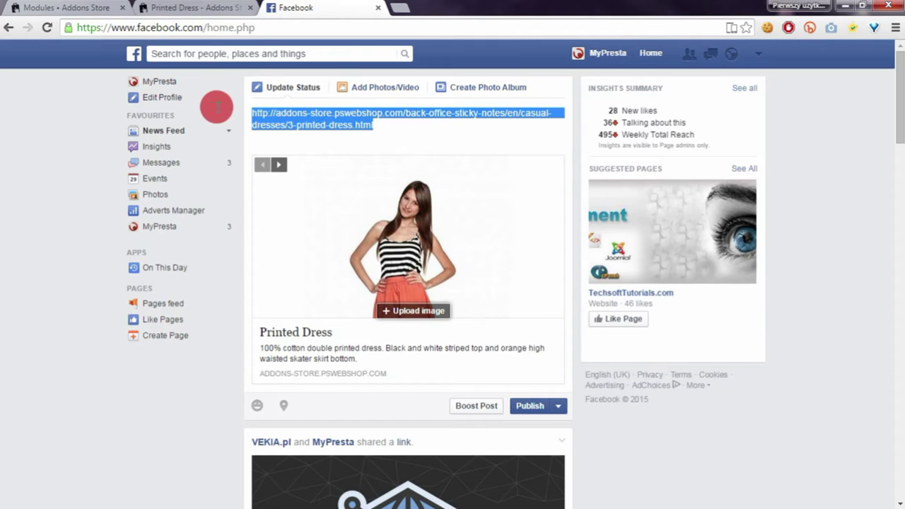
{"action": "left_click", "coordinate": [187, 7]}
Add a new Custom OG tags page entry with the Printed Dress product URL pasted in
{"action": "left_click", "coordinate": [60, 8]}
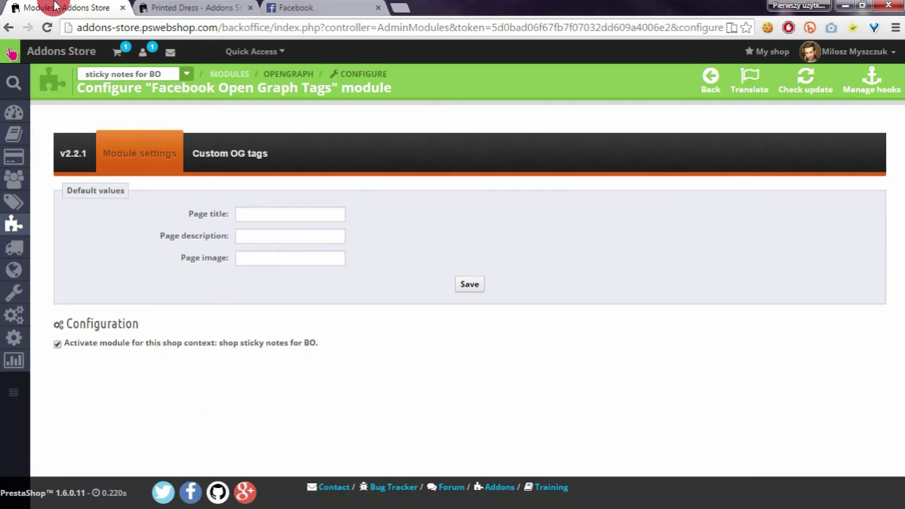
{"action": "left_click", "coordinate": [198, 152]}
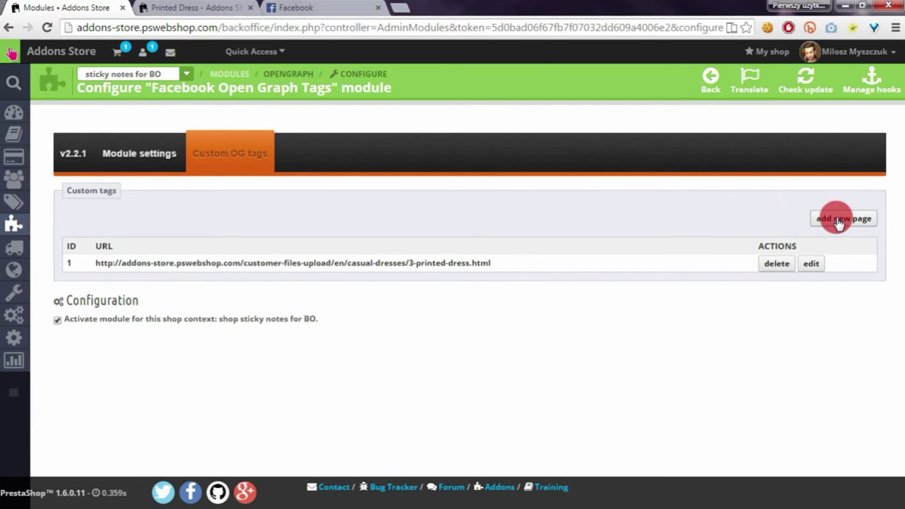
{"action": "left_click", "coordinate": [839, 221]}
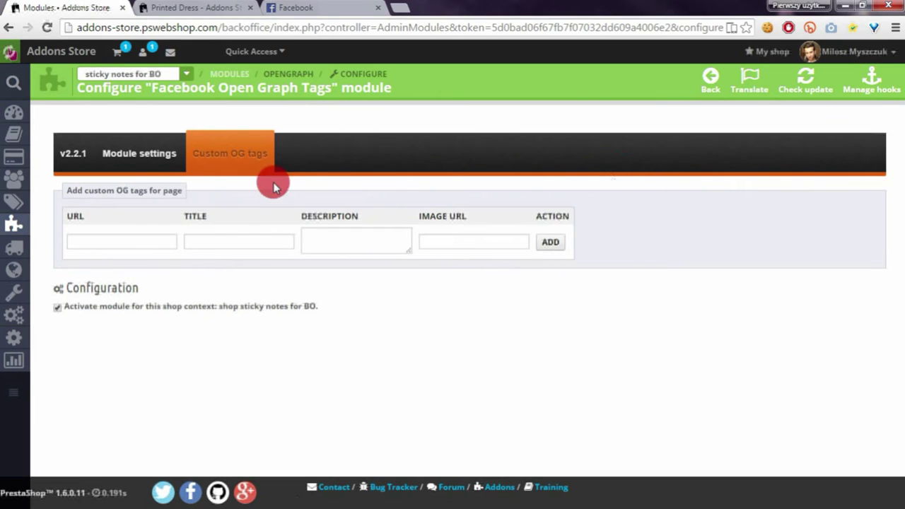
{"action": "left_click", "coordinate": [129, 233]}
{"action": "key", "text": "ctrl+v"}
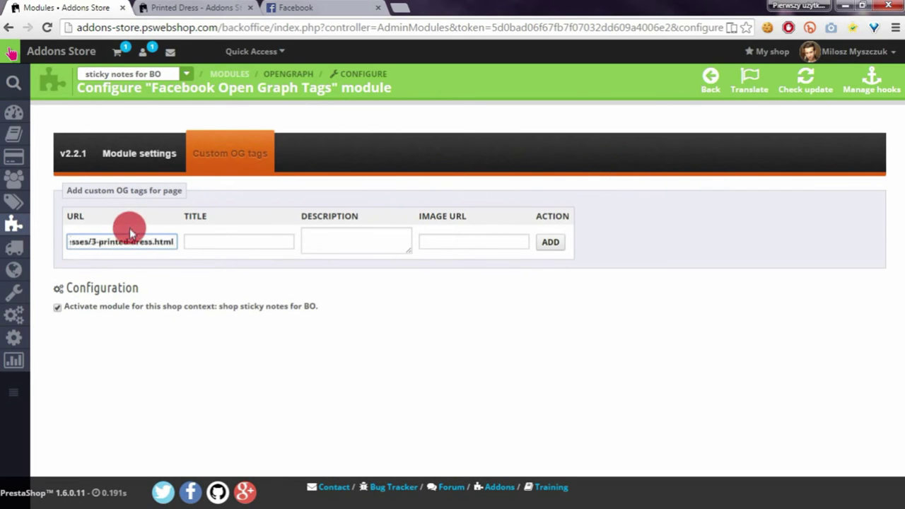
{"action": "left_click_drag", "start_coordinate": [170, 238], "coordinate": [16, 224]}
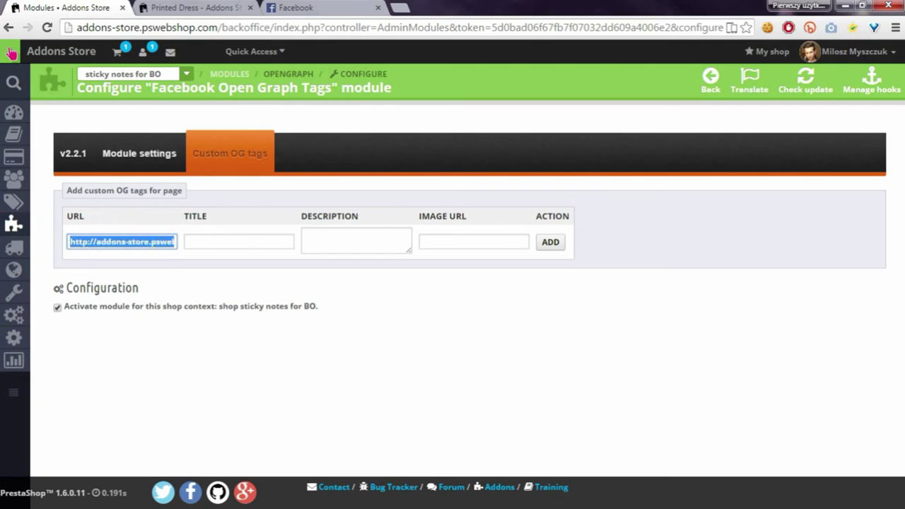
{"action": "left_click", "coordinate": [228, 238]}
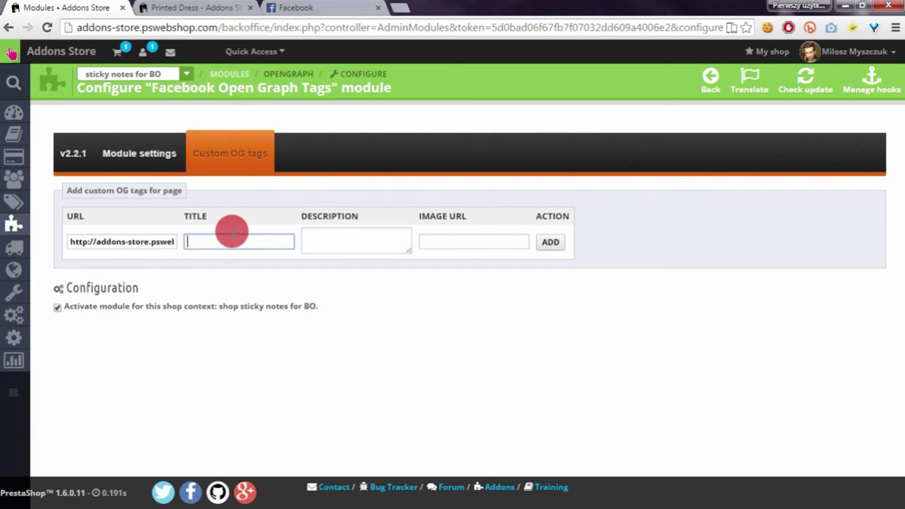
Check Facebook's preview title, then enter 'Super promo for this product' as the custom OG title
{"action": "left_click", "coordinate": [297, 8]}
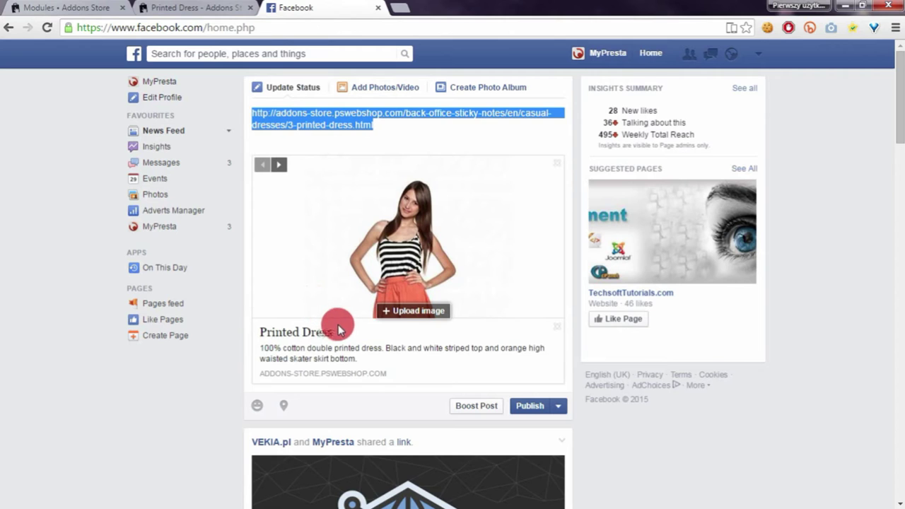
{"action": "left_click_drag", "start_coordinate": [338, 329], "coordinate": [248, 235]}
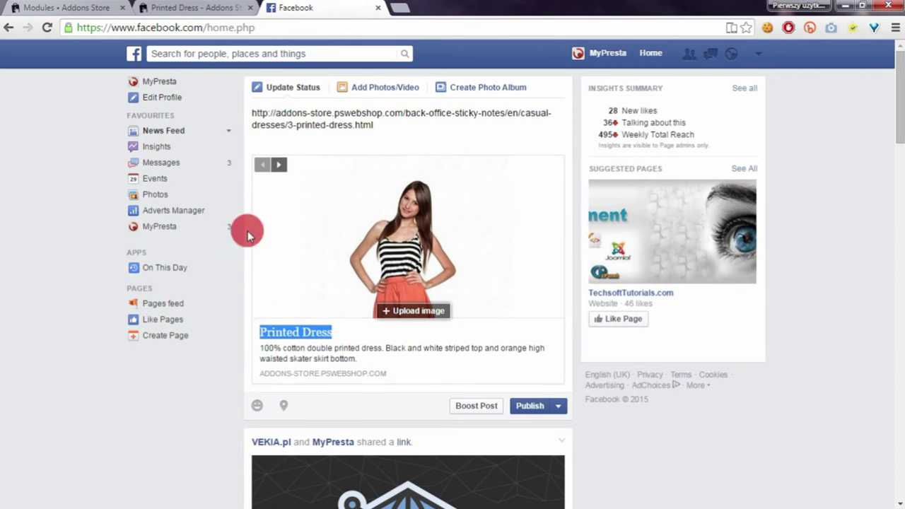
{"action": "left_click", "coordinate": [202, 8]}
{"action": "left_click", "coordinate": [79, 8]}
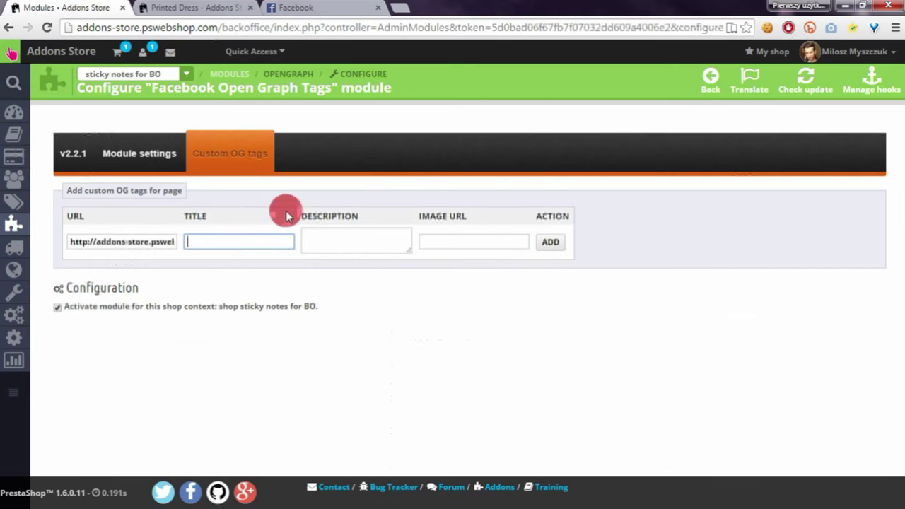
{"action": "left_click", "coordinate": [231, 241]}
{"action": "type", "text": "Super promo for t"}
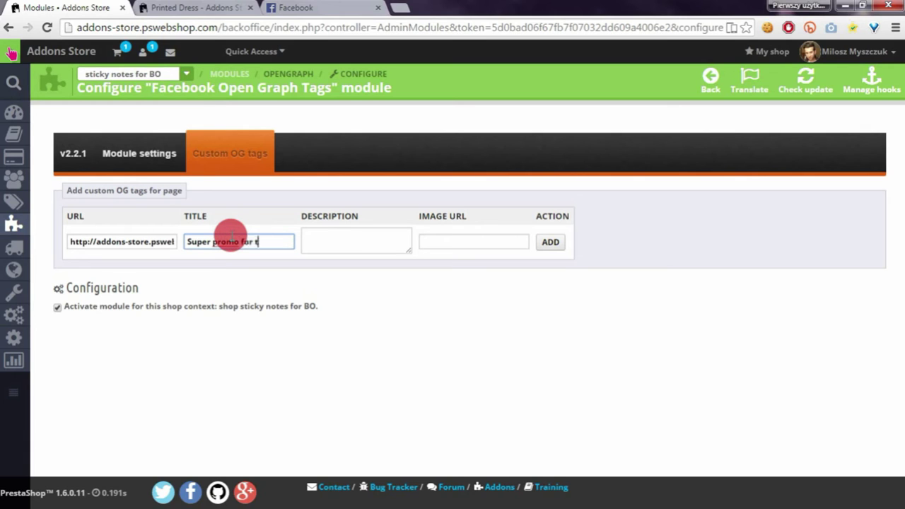
{"action": "type", "text": "duct"}
Compare the Facebook preview's current description with the Printed Dress product page
{"action": "left_click", "coordinate": [296, 8]}
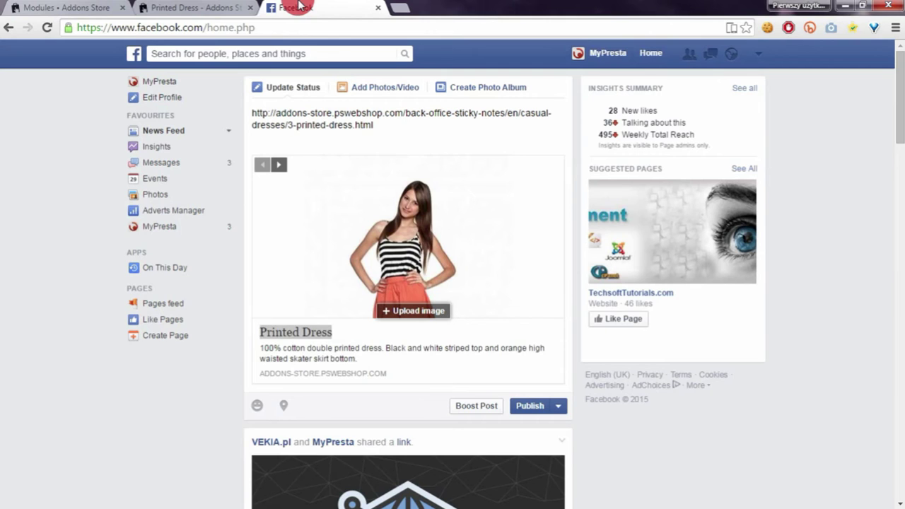
{"action": "left_click", "coordinate": [373, 351]}
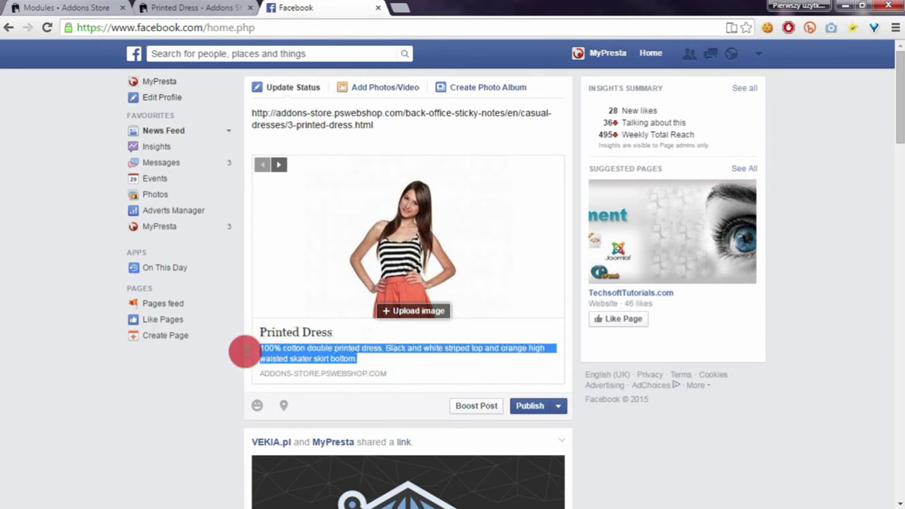
{"action": "left_click", "coordinate": [212, 8]}
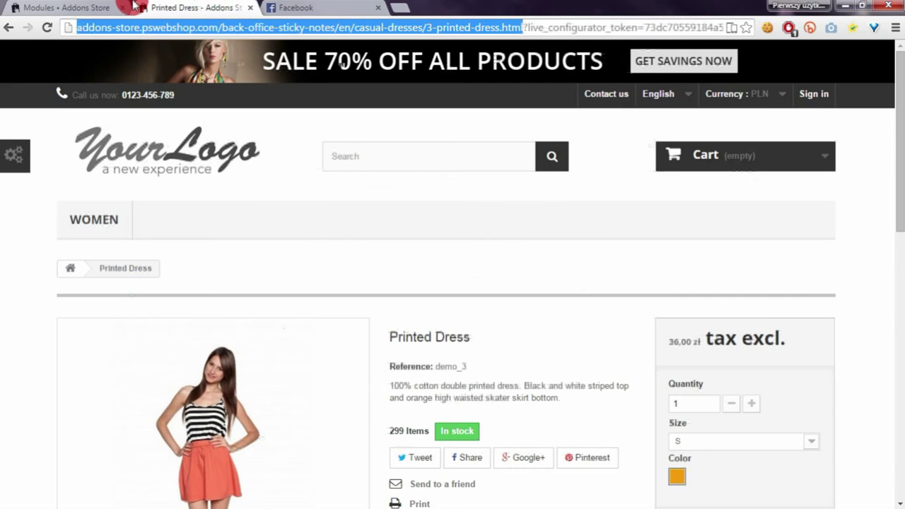
{"action": "left_click", "coordinate": [81, 5]}
Enter the description 'this is description of my new product' and move to the Image URL field
{"action": "left_click", "coordinate": [333, 239]}
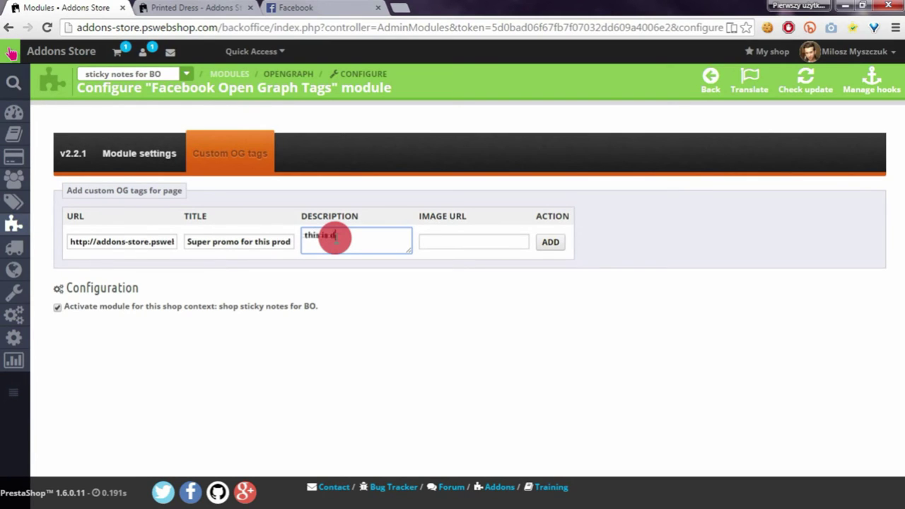
{"action": "type", "text": "this is description of my"}
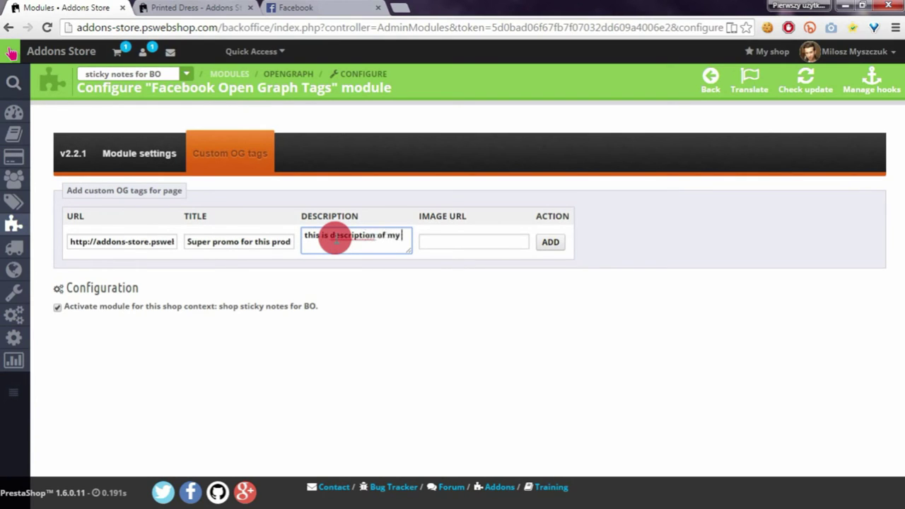
{"action": "type", "text": " new product"}
{"action": "left_click", "coordinate": [440, 243]}
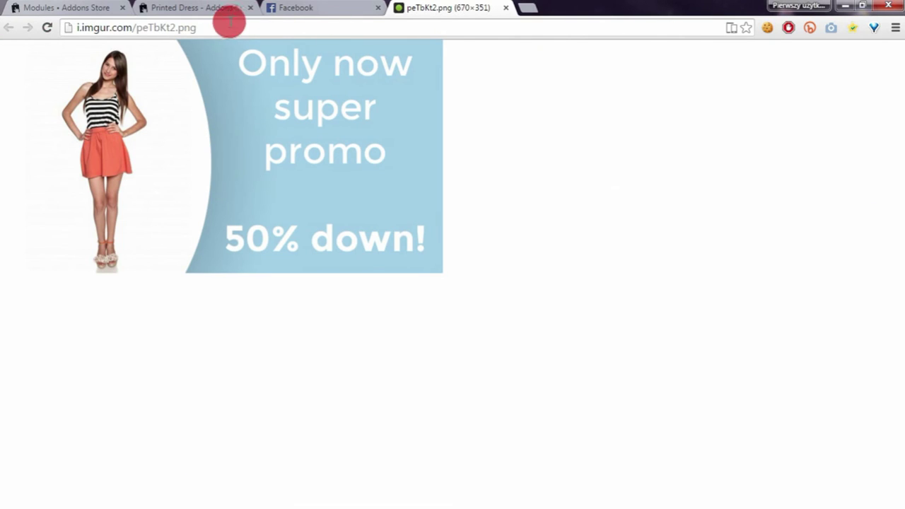
Paste the imgur promo image URL into Image URL and add the entry, now listed as ID 2
{"action": "left_click", "coordinate": [229, 26]}
{"action": "key", "text": "ctrl+c"}
{"action": "left_click", "coordinate": [302, 7]}
{"action": "left_click", "coordinate": [237, 7]}
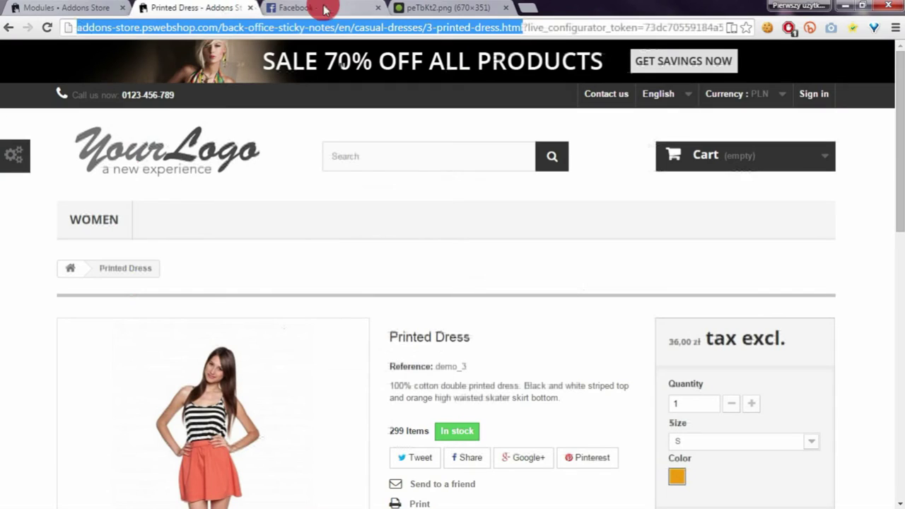
{"action": "left_click", "coordinate": [106, 7]}
{"action": "left_click", "coordinate": [461, 238]}
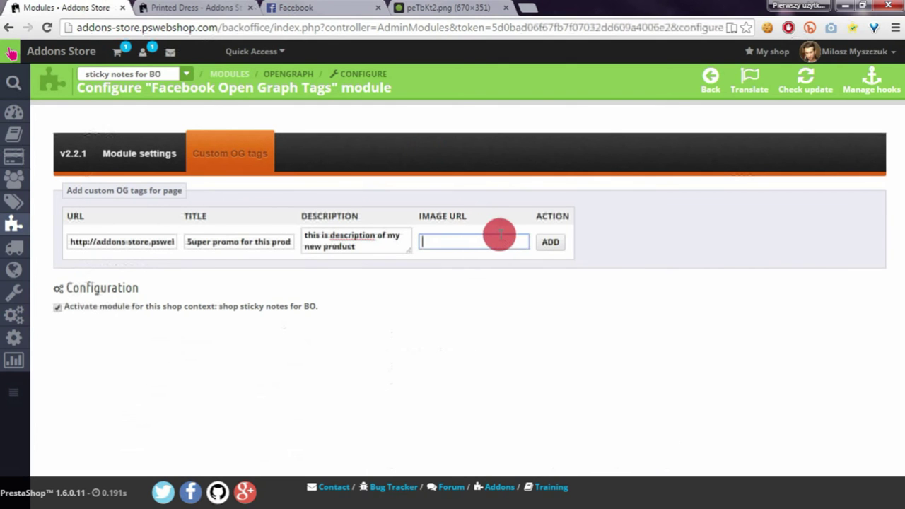
{"action": "key", "text": "ctrl+v"}
{"action": "left_click", "coordinate": [548, 241]}
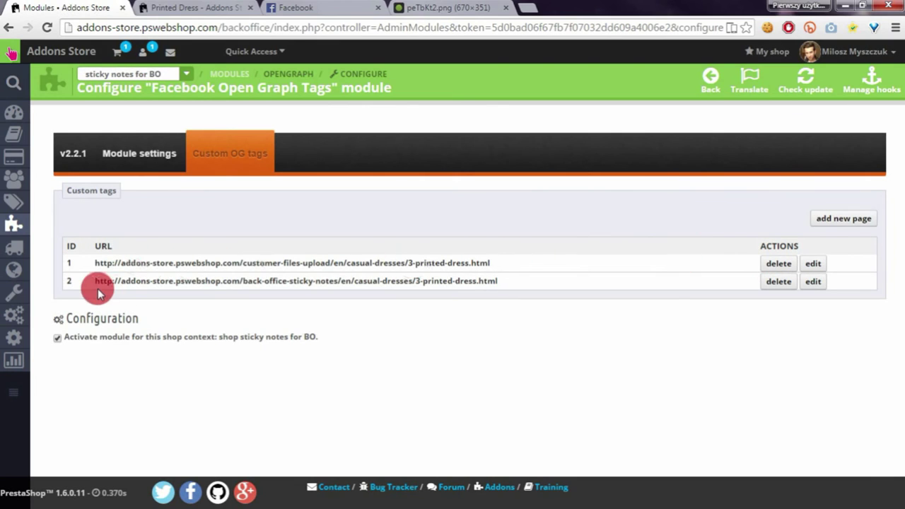
{"action": "left_click_drag", "start_coordinate": [99, 294], "coordinate": [563, 293]}
{"action": "key", "text": "ctrl+c"}
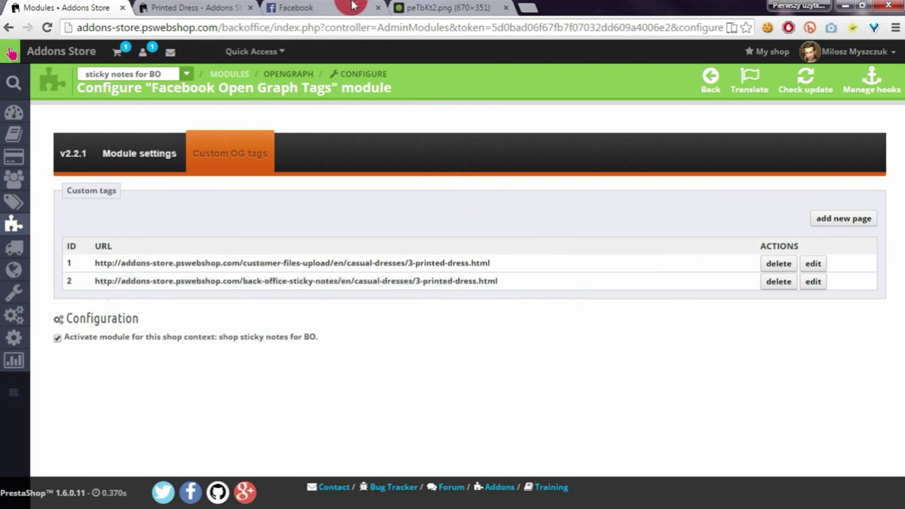
Clear the old product link from the Facebook post and discard its stale preview card
{"action": "left_click", "coordinate": [330, 7]}
{"action": "left_click", "coordinate": [375, 124]}
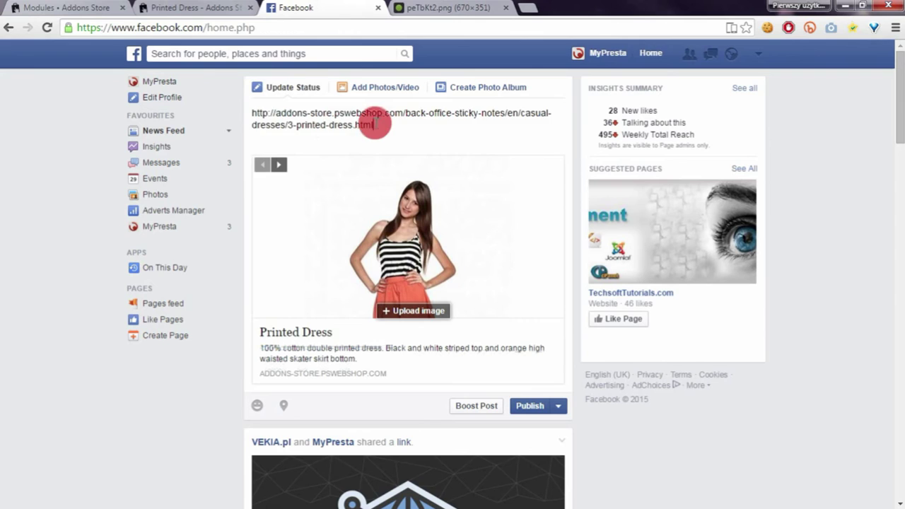
{"action": "key", "text": "ctrl+a"}
{"action": "key", "text": "BackSpace"}
{"action": "left_click", "coordinate": [551, 164]}
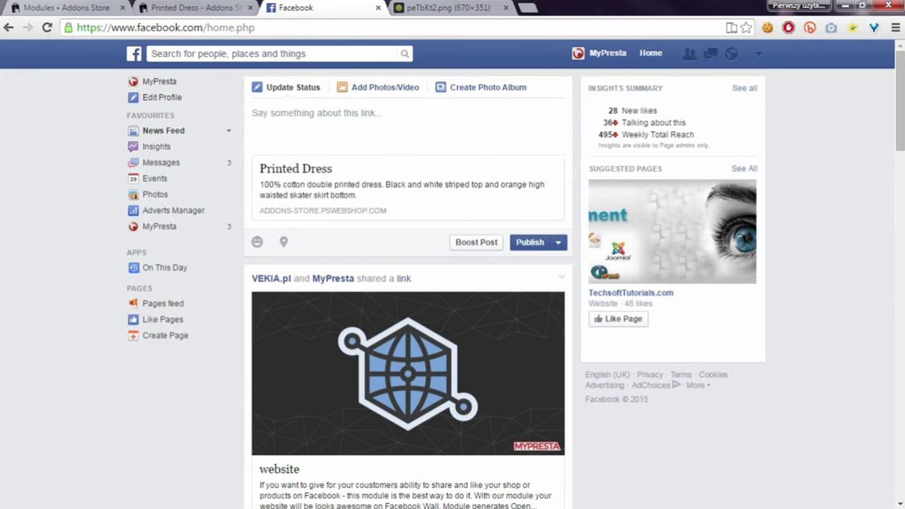
{"action": "left_click", "coordinate": [557, 162]}
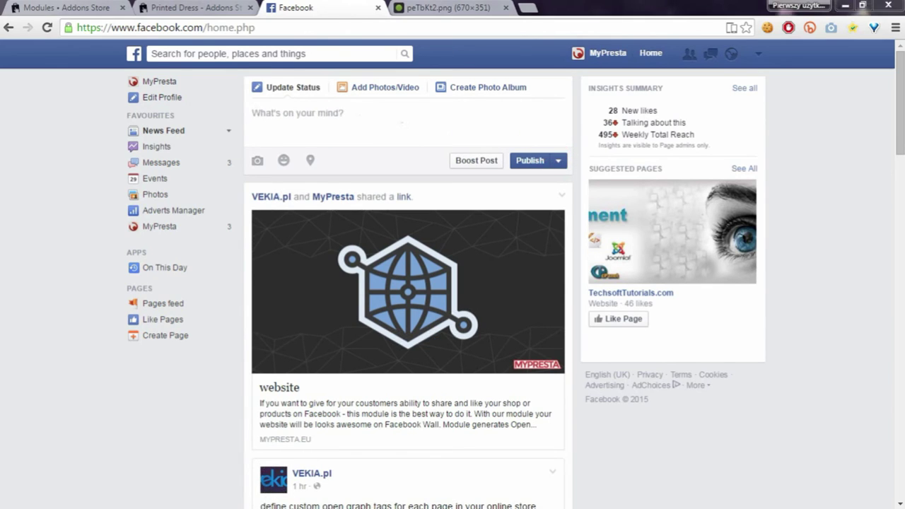
Reload Facebook and paste the Printed Dress product link into a fresh post
{"action": "left_click", "coordinate": [47, 27]}
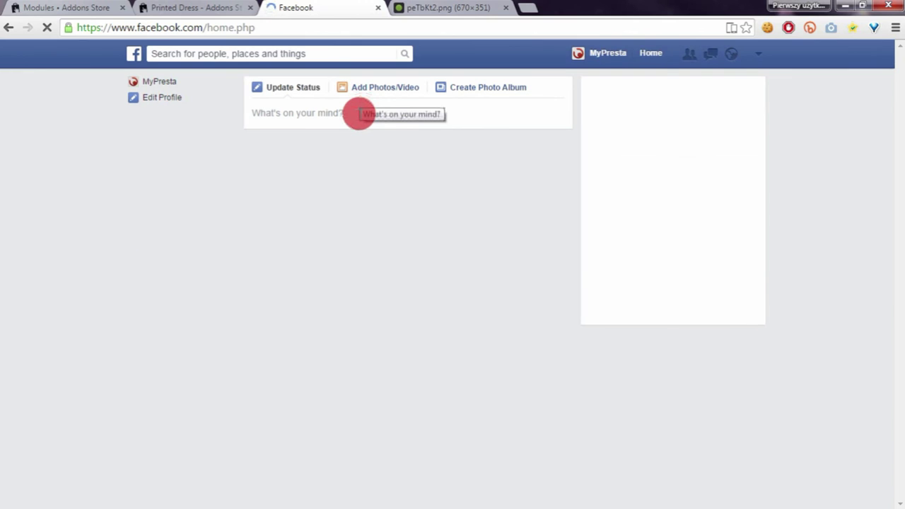
{"action": "left_click", "coordinate": [359, 114]}
{"action": "key", "text": "ctrl+v"}
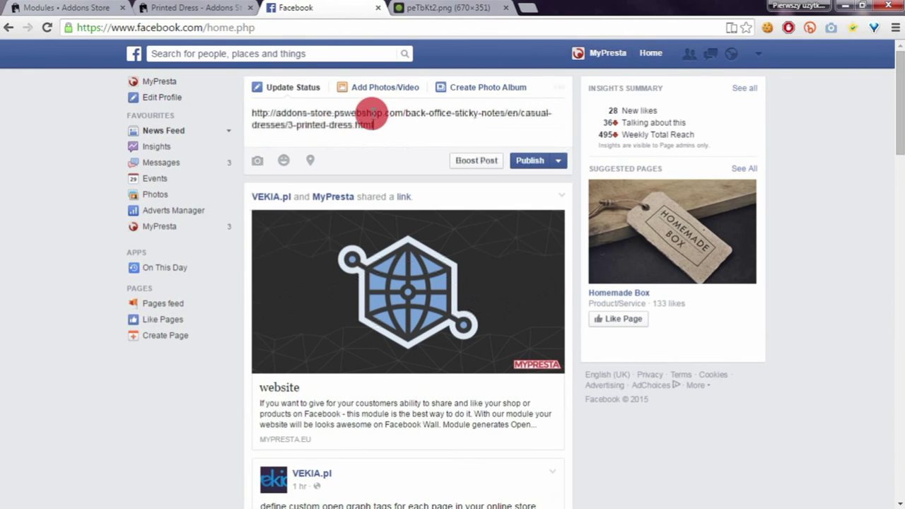